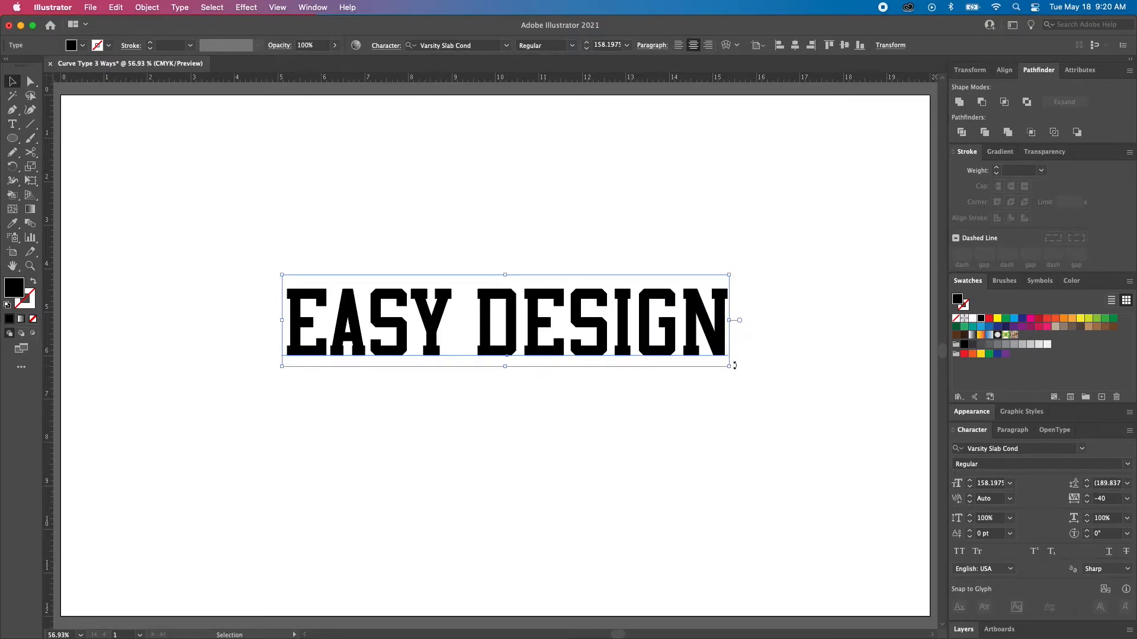
Apply a horizontal Arch warp effect with a 35% bend to the EASY DESIGN text
left_click(246, 7)
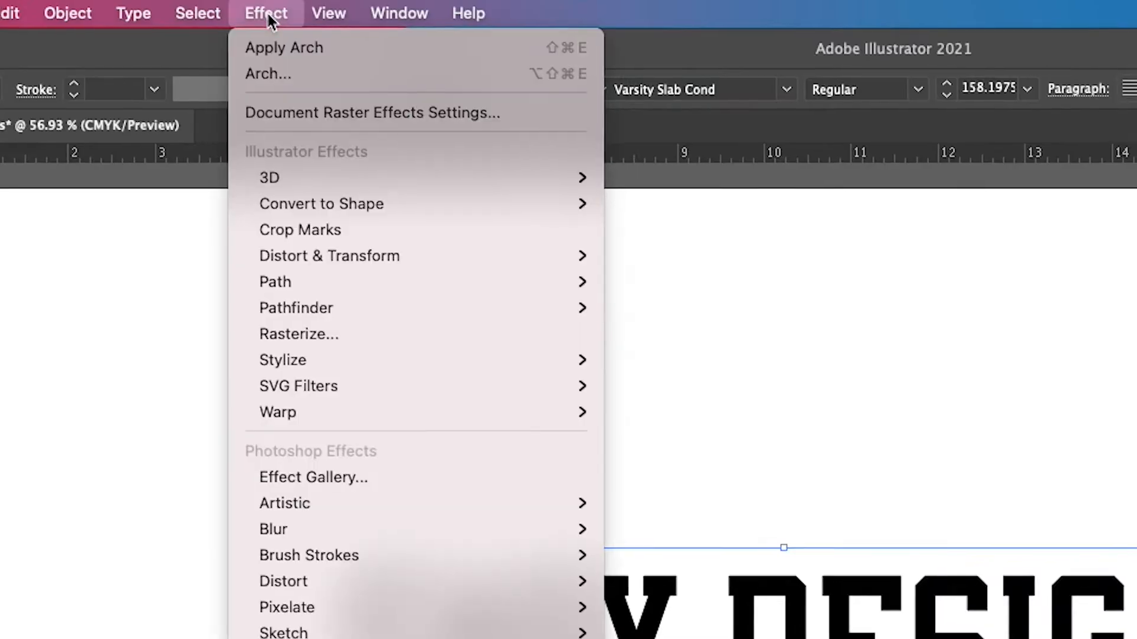
mouse_move(325, 205)
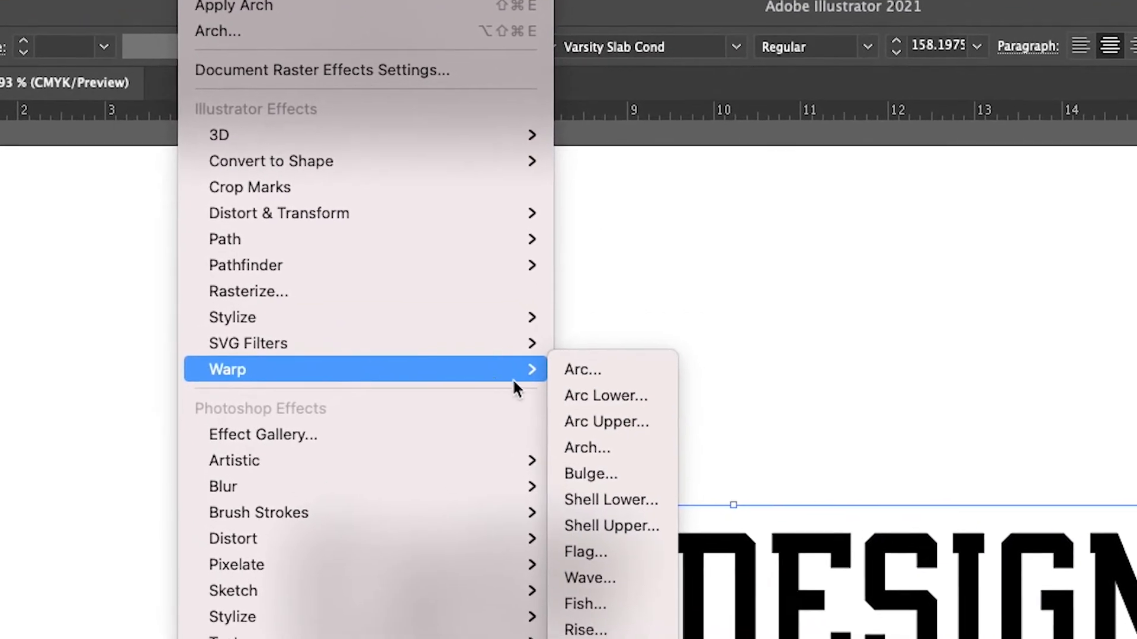
left_click(596, 459)
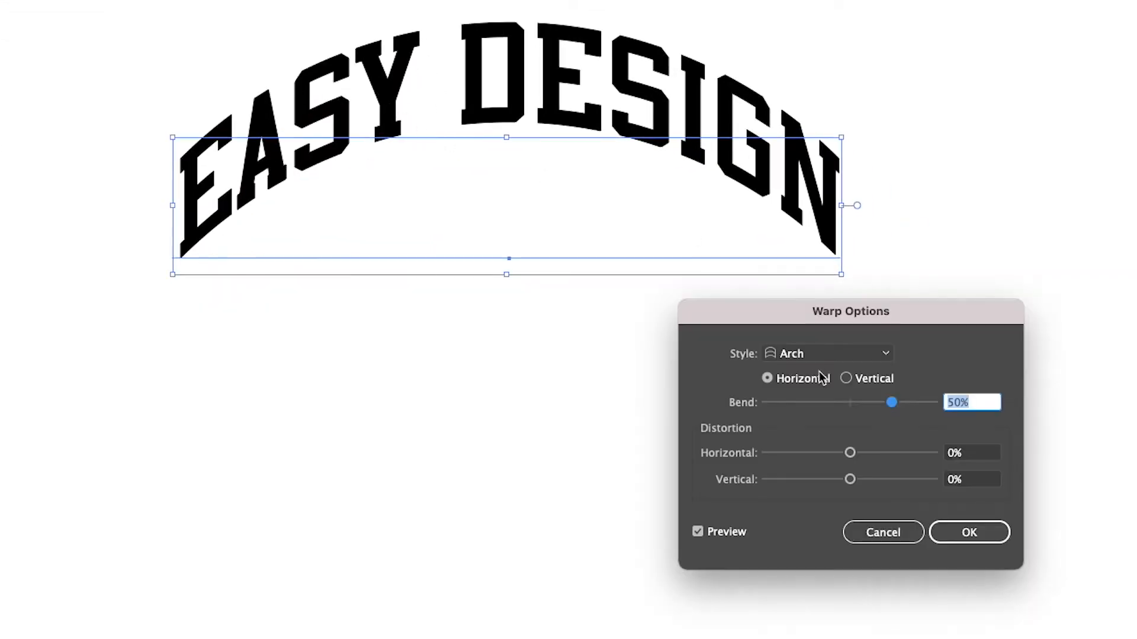
mouse_move(892, 403)
left_mouse_down()
mouse_move(805, 403)
mouse_move(890, 406)
mouse_move(870, 403)
left_mouse_up()
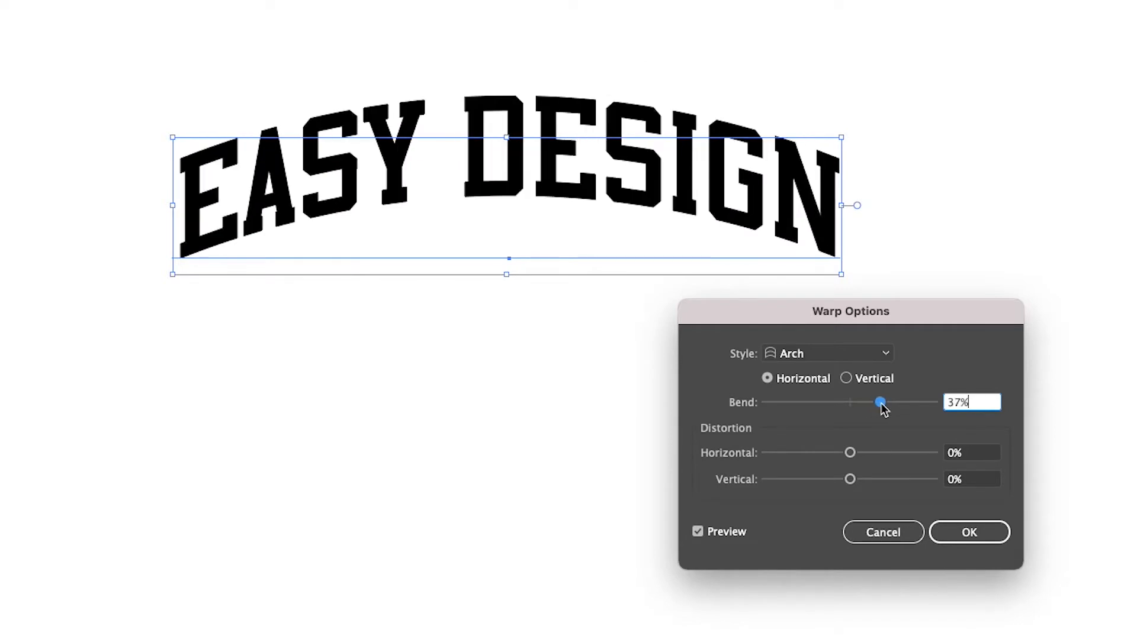
left_click(983, 536)
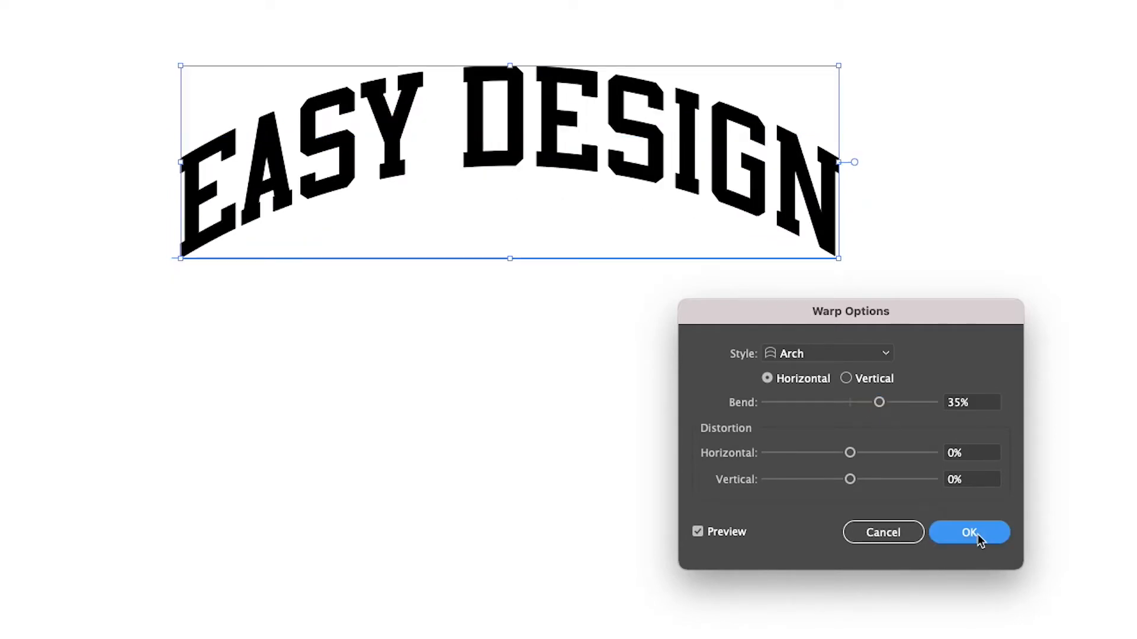
left_click(841, 451)
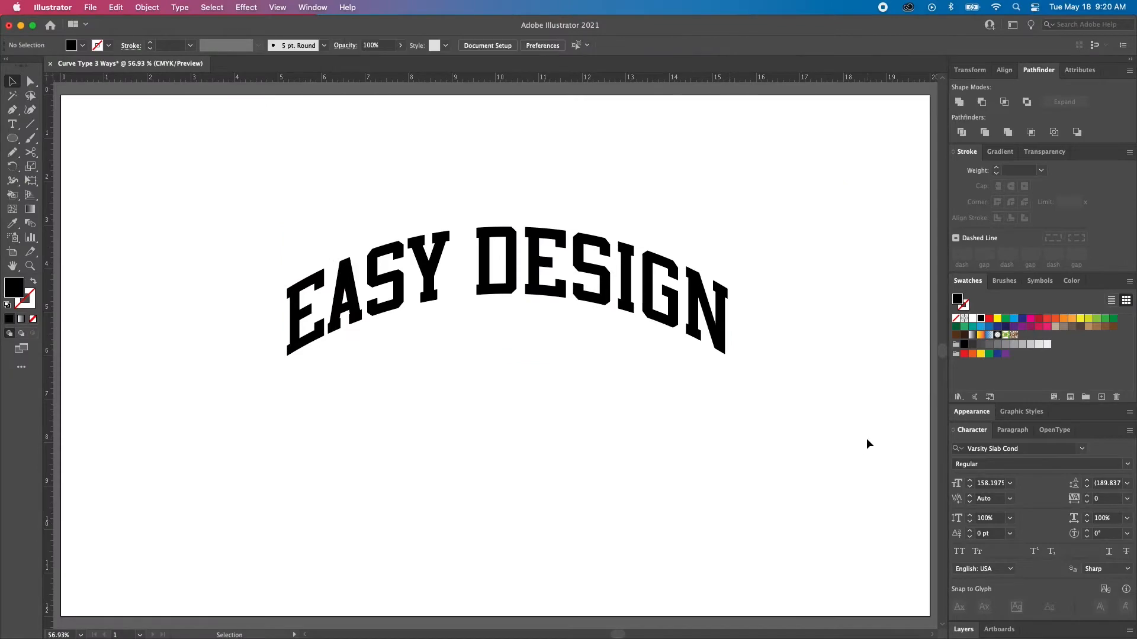
Set the vertical scale of the arched text to 125%
key("super+a")
left_click(1010, 518)
left_click(1029, 467)
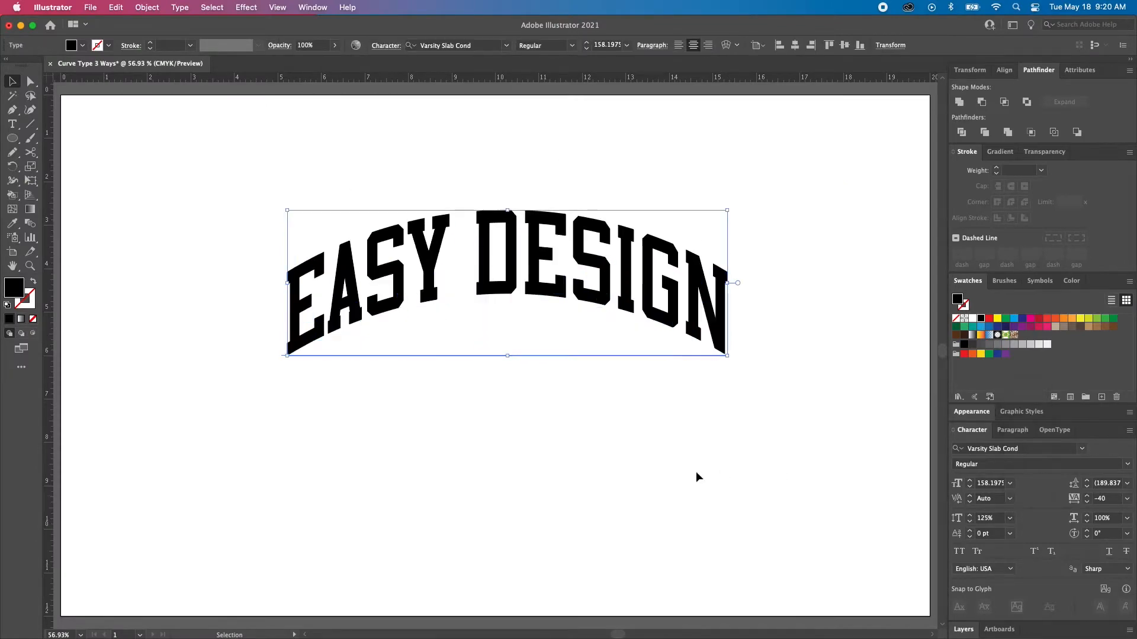
left_click(681, 487)
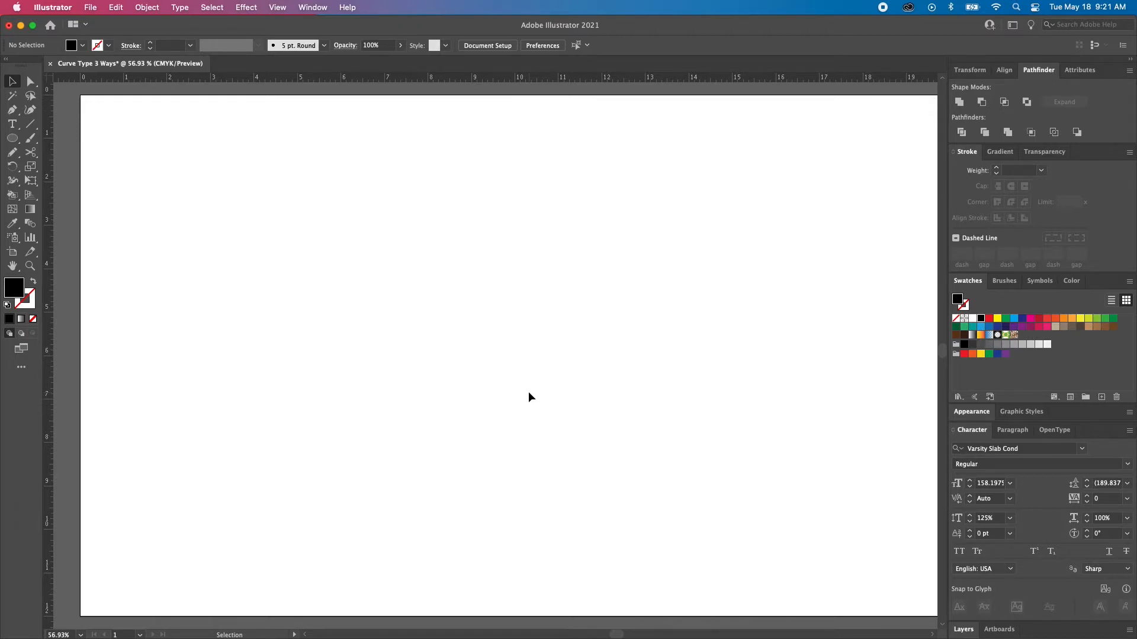
Draw a black ellipse in the middle of the artboard and enlarge it to about 12.53 by 7.63 in
key("l")
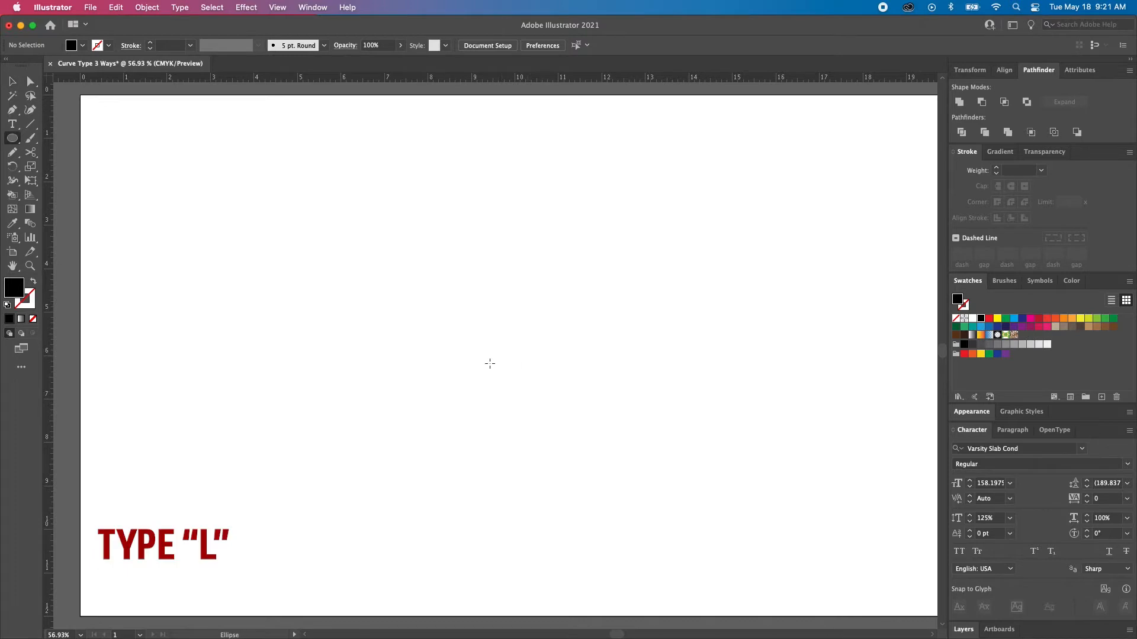
mouse_move(476, 359)
left_mouse_down()
mouse_move(695, 452)
mouse_move(734, 487)
mouse_move(735, 504)
left_mouse_up()
key("v")
left_click_drag(529, 341, 555, 368)
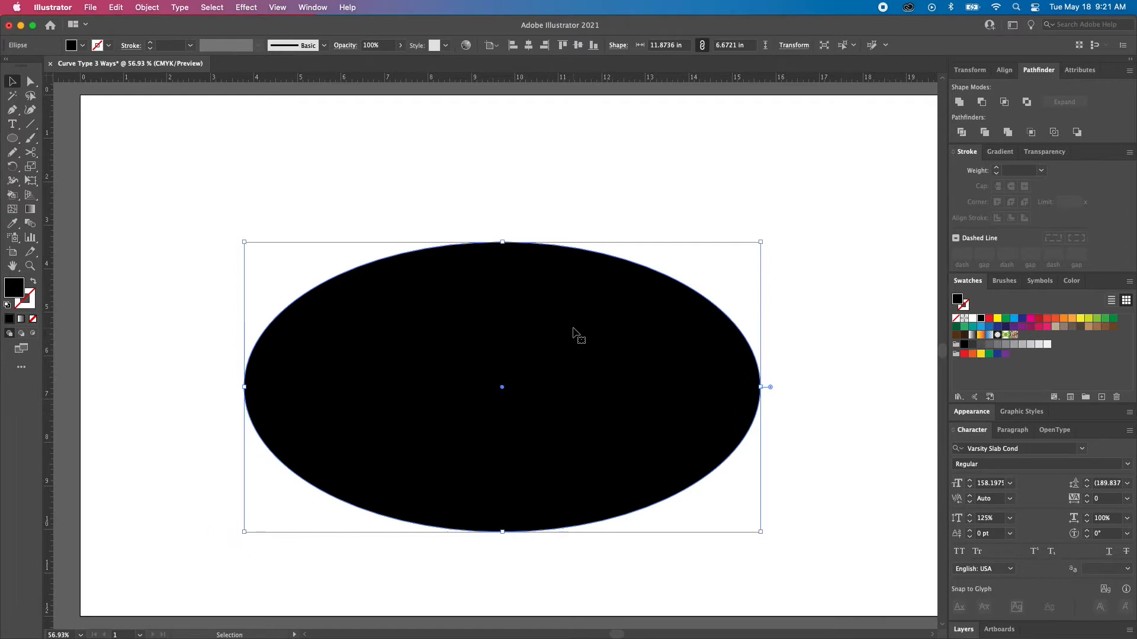
key("a")
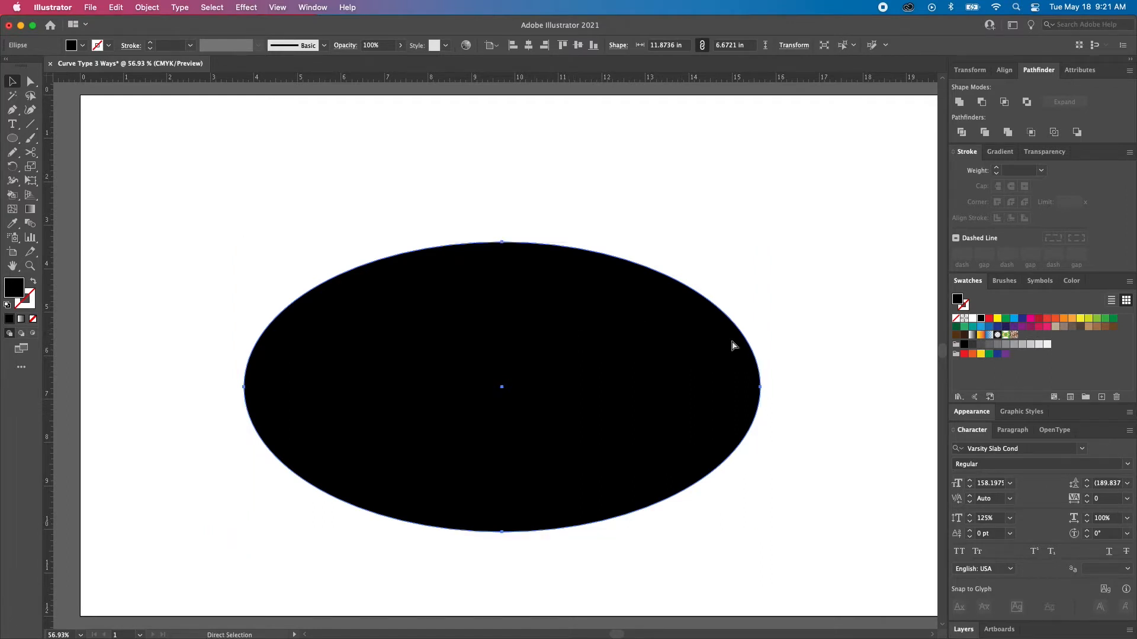
key("v")
left_click_drag(762, 243, 790, 201)
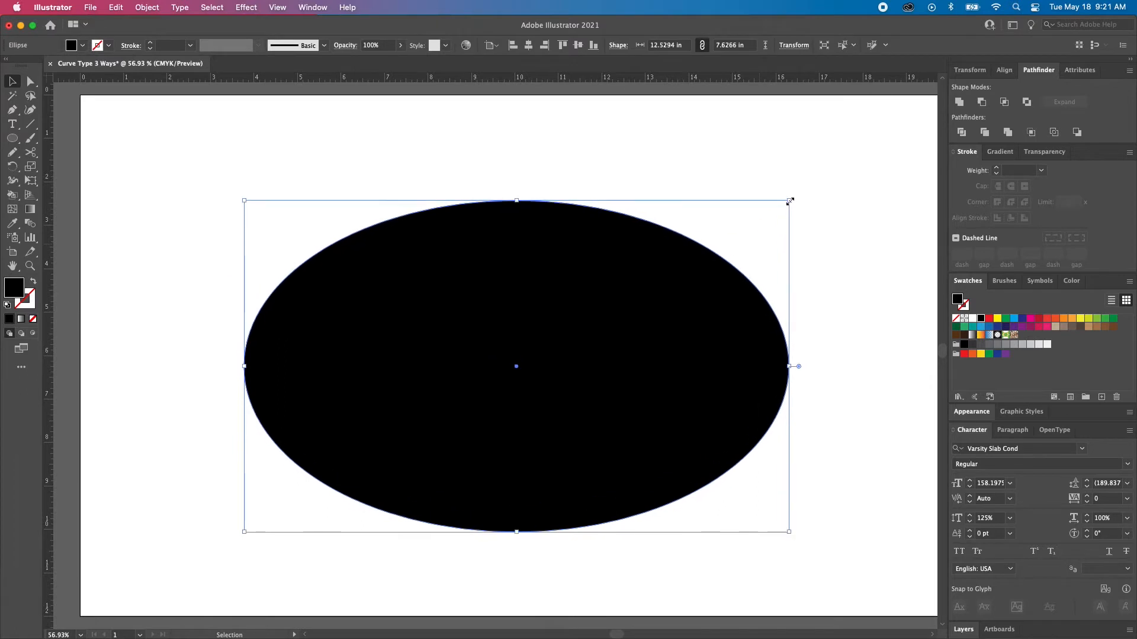
Duplicate the ellipse straight down so the copy overlaps the original's lower part, leaving a crescent above it
left_click_drag(672, 280, 667, 383)
key("super+equal")
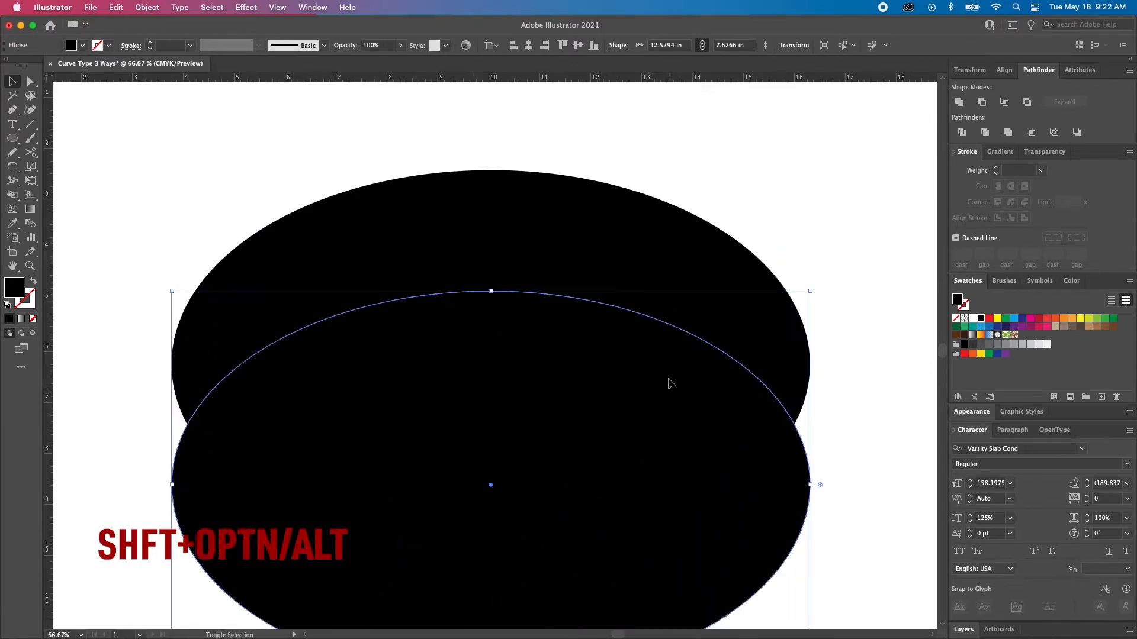
scroll(665, 398, "down", 3)
scroll(664, 398, "left", 2)
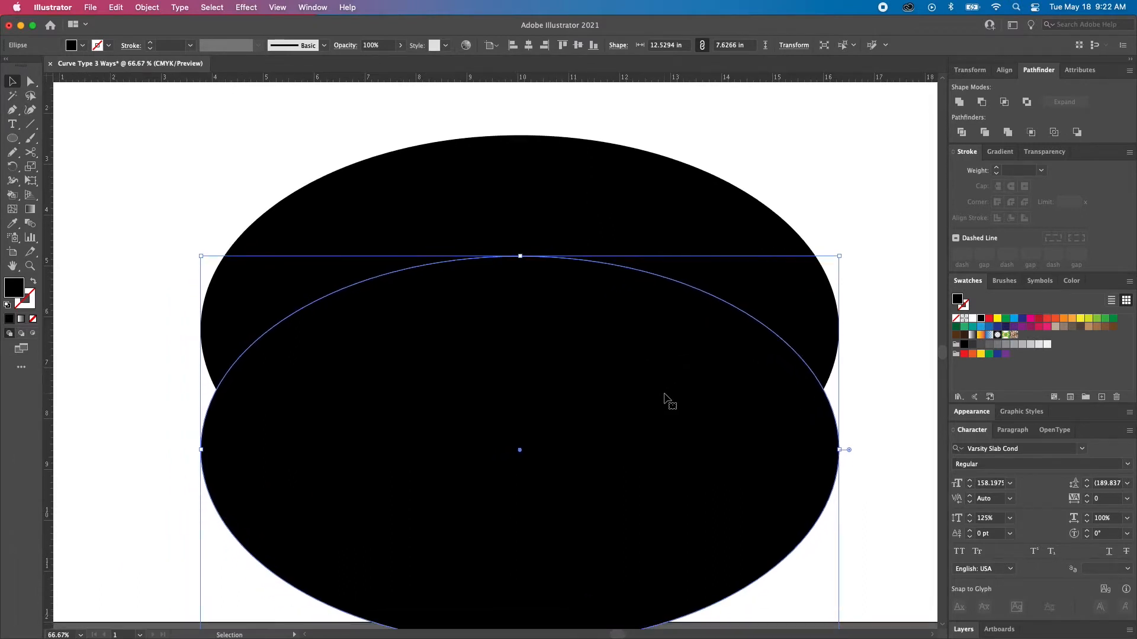
left_click_drag(665, 383, 665, 398)
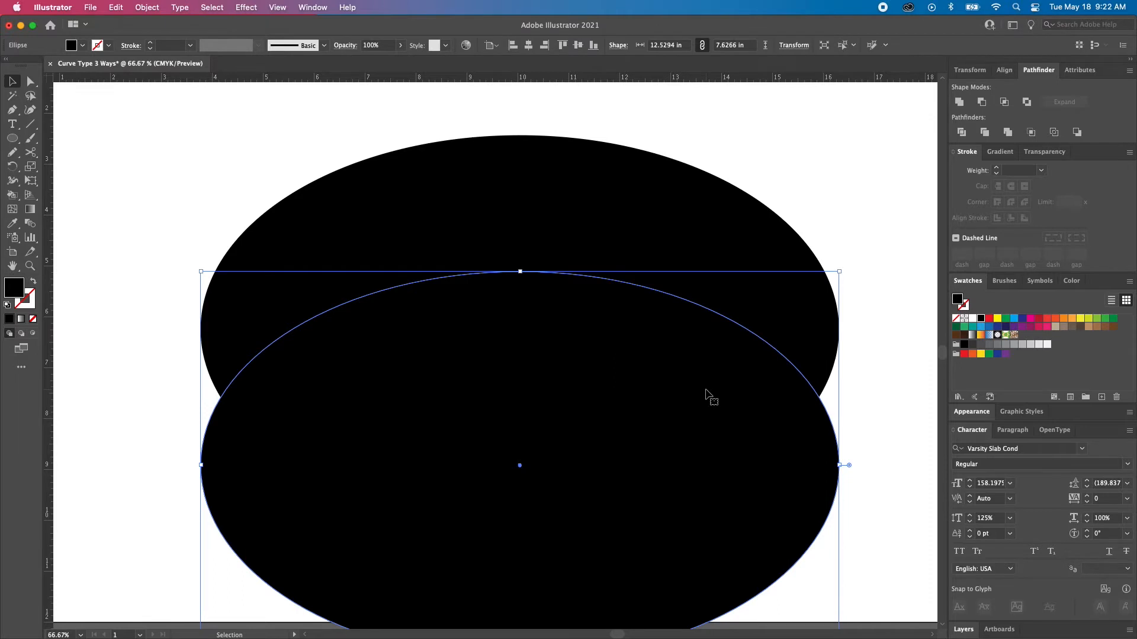
key("super+minus")
scroll(706, 390, "up", 2)
scroll(705, 391, "right", 2)
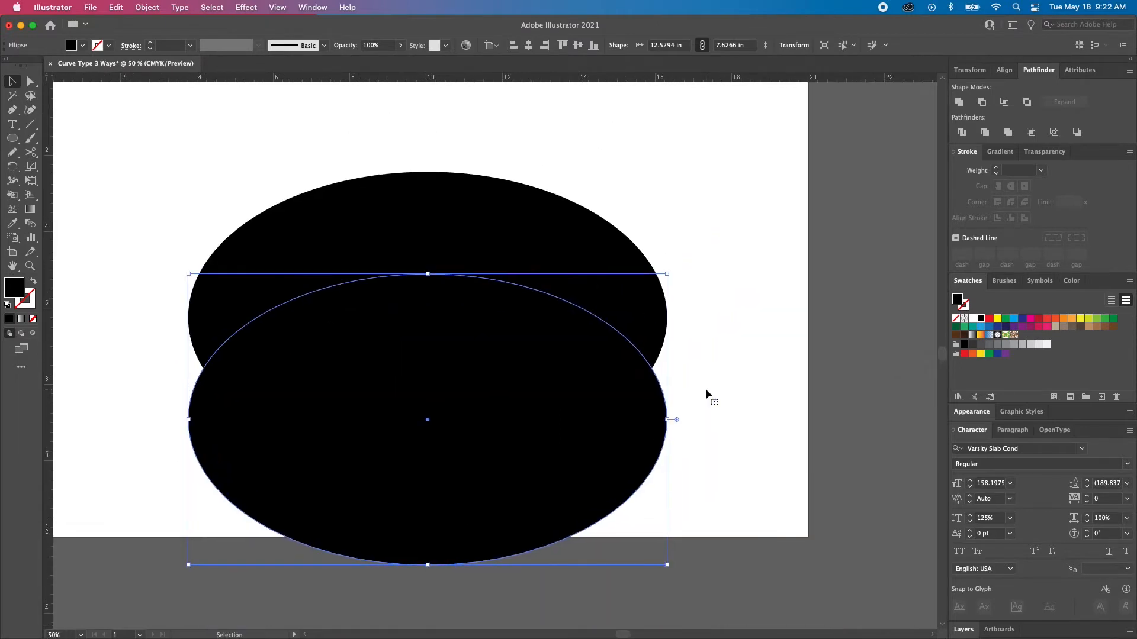
scroll(705, 389, "up", 2)
Select both ellipses and narrow them to about 12.28 in wide
left_click(733, 392)
left_click(617, 330)
left_click(637, 432, "shift")
mouse_move(668, 395)
left_mouse_down()
mouse_move(695, 396)
mouse_move(662, 397)
left_mouse_up()
Draw a rectangle about 9.55 by 7.21 in over the upper parts of both ellipses and show the artwork in Outline mode
key("m")
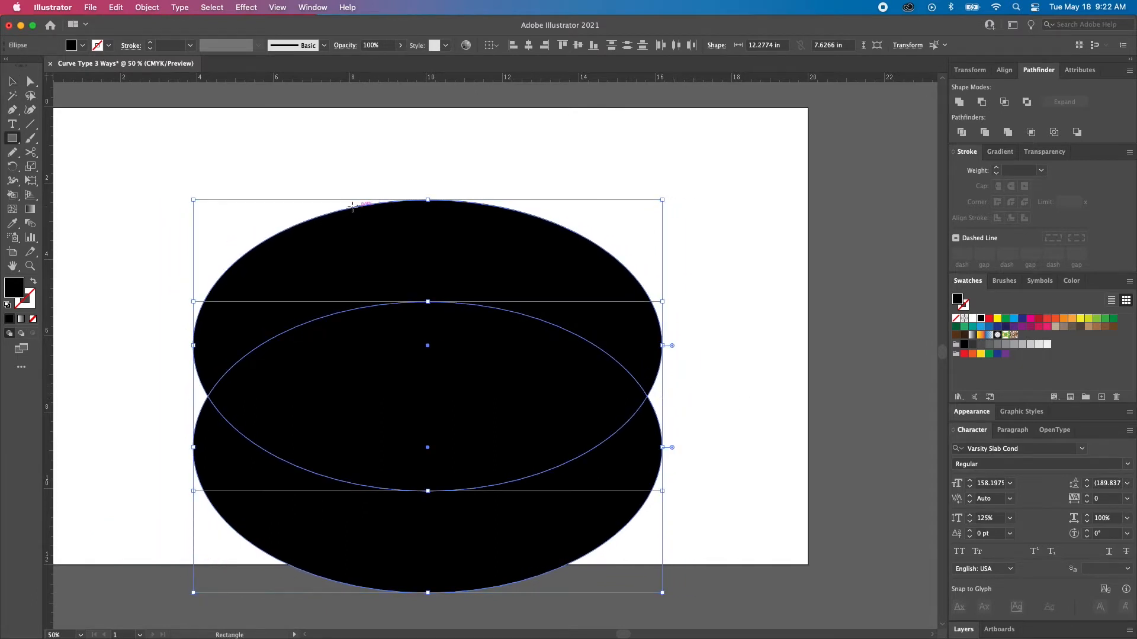
left_click_drag(239, 172, 604, 447)
key("super+y")
key("v")
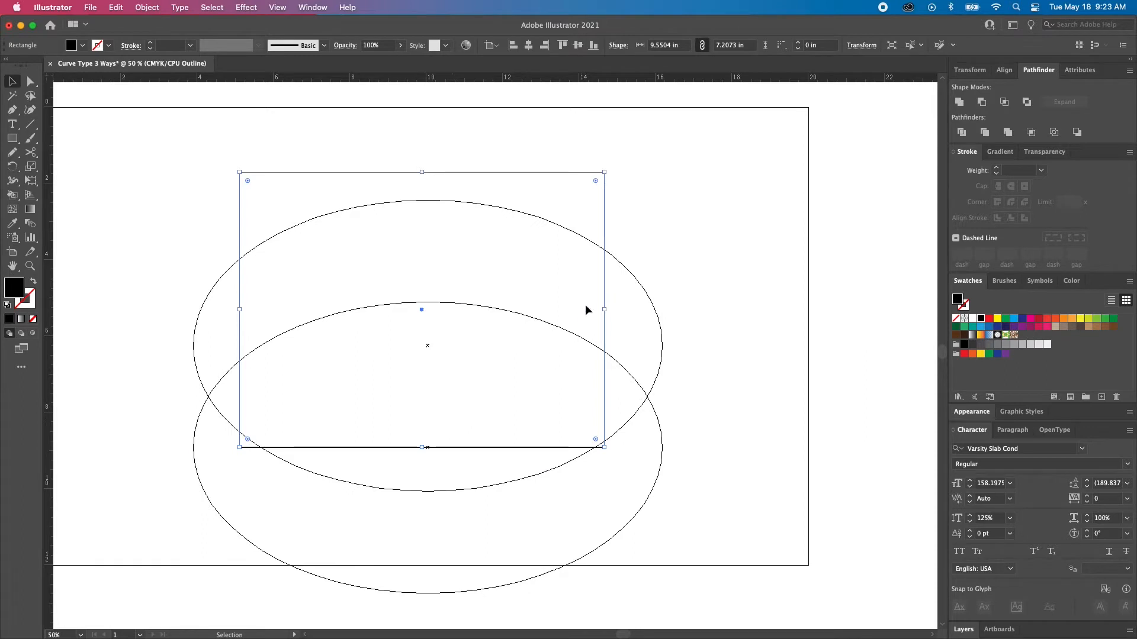
Bring the lower ellipse to the front of the stacking order
key("a")
left_click(671, 199)
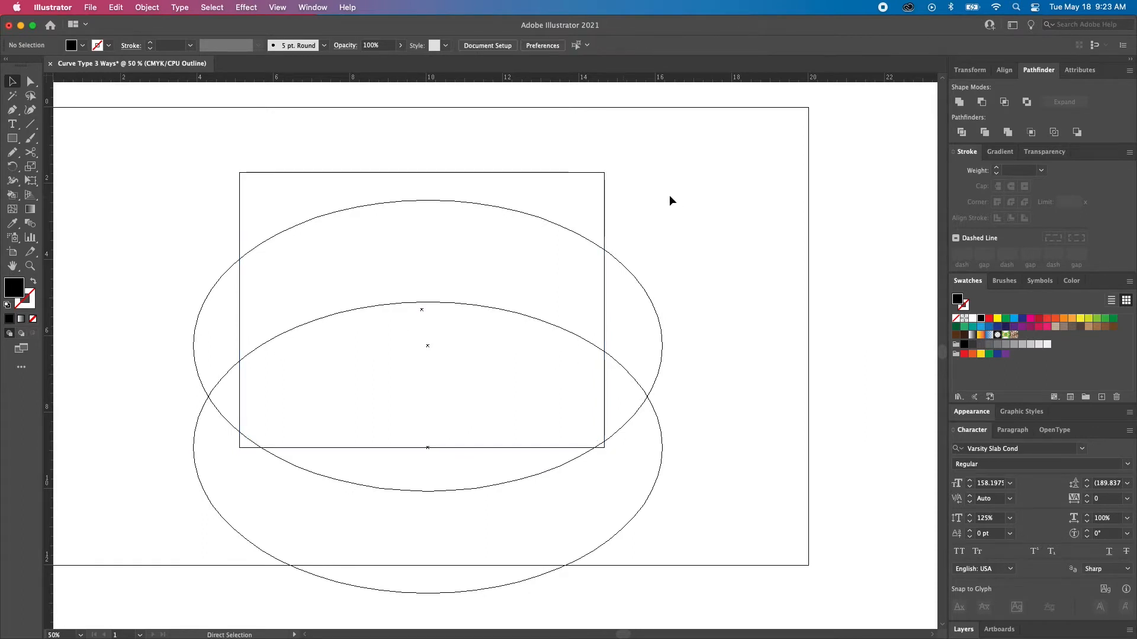
left_click(574, 335)
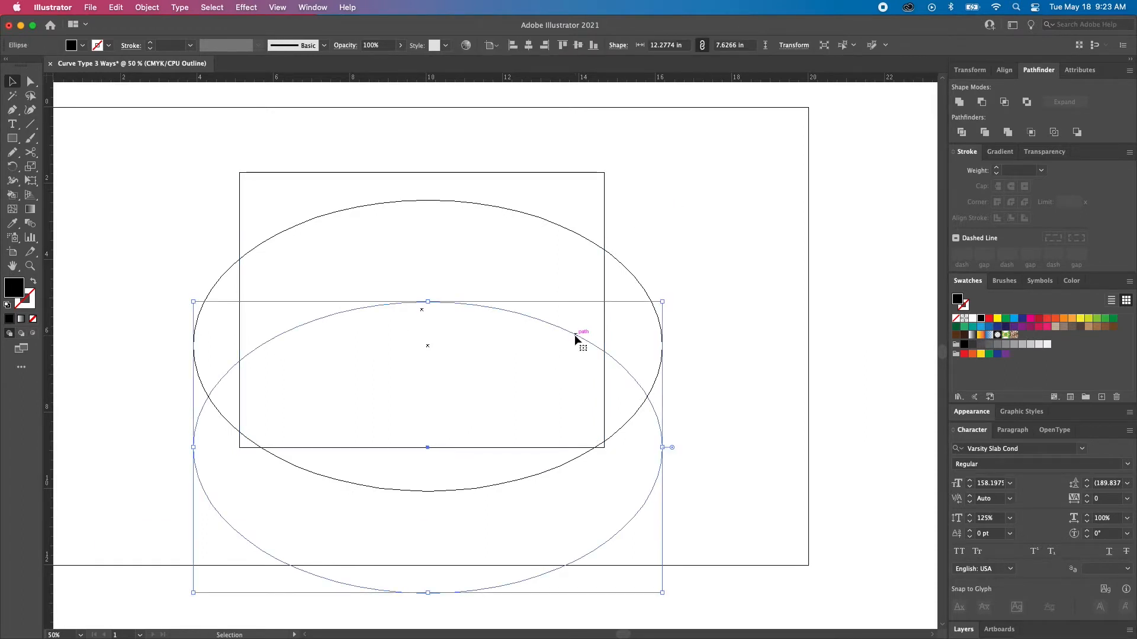
key("super+shift+bracketright")
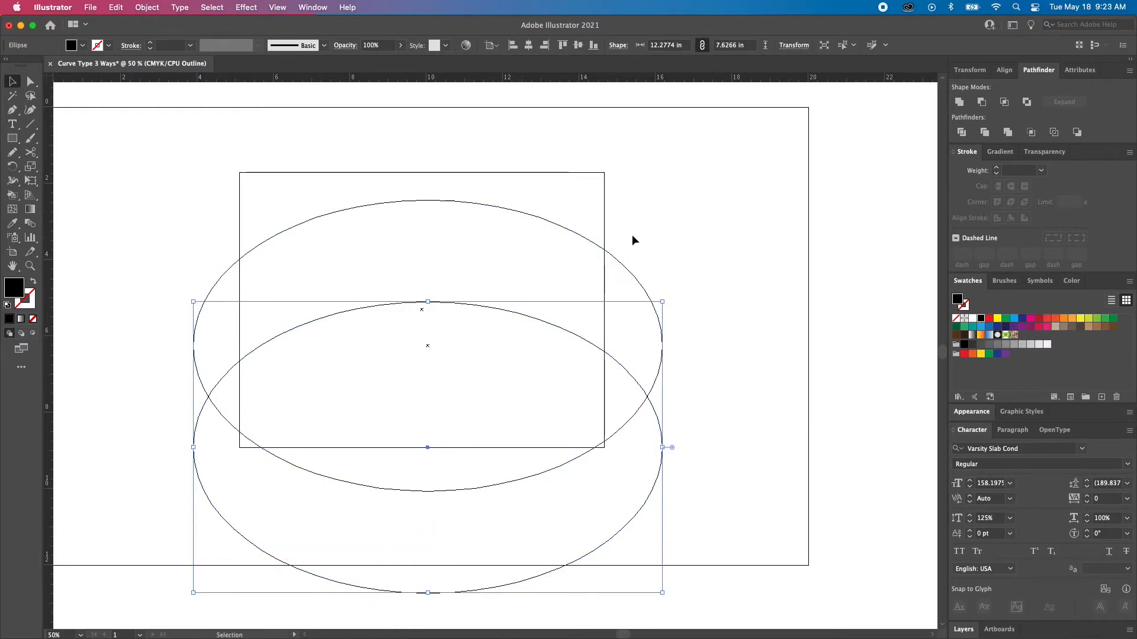
Subtract the lower ellipse from the upper one with Minus Front to leave a crescent
left_click_drag(633, 229, 548, 375)
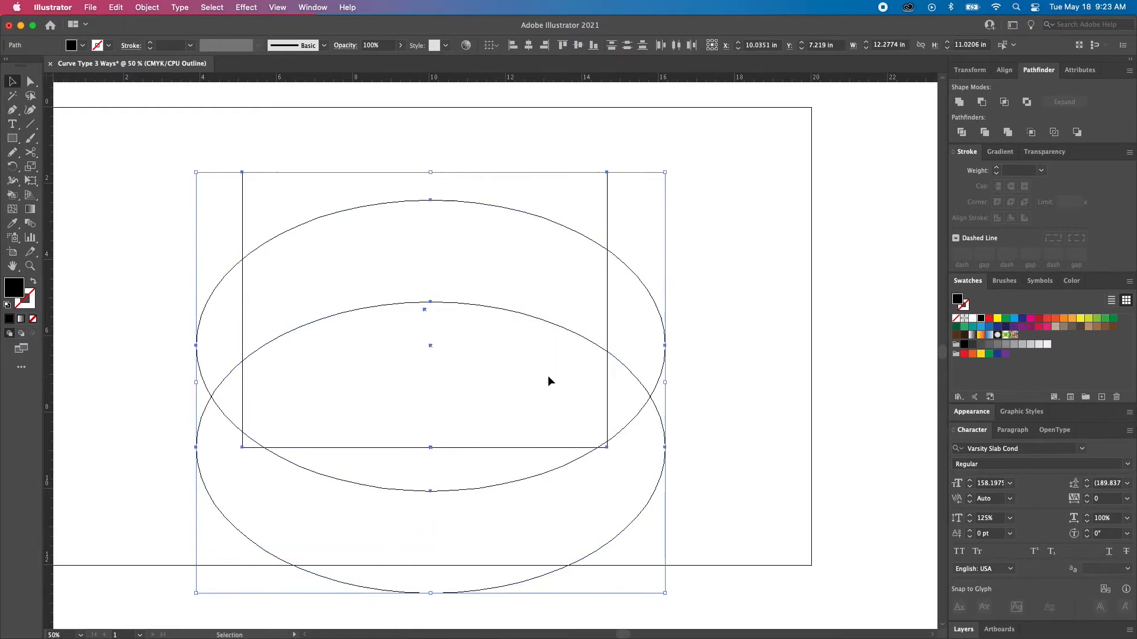
left_click(542, 381)
left_click(590, 340)
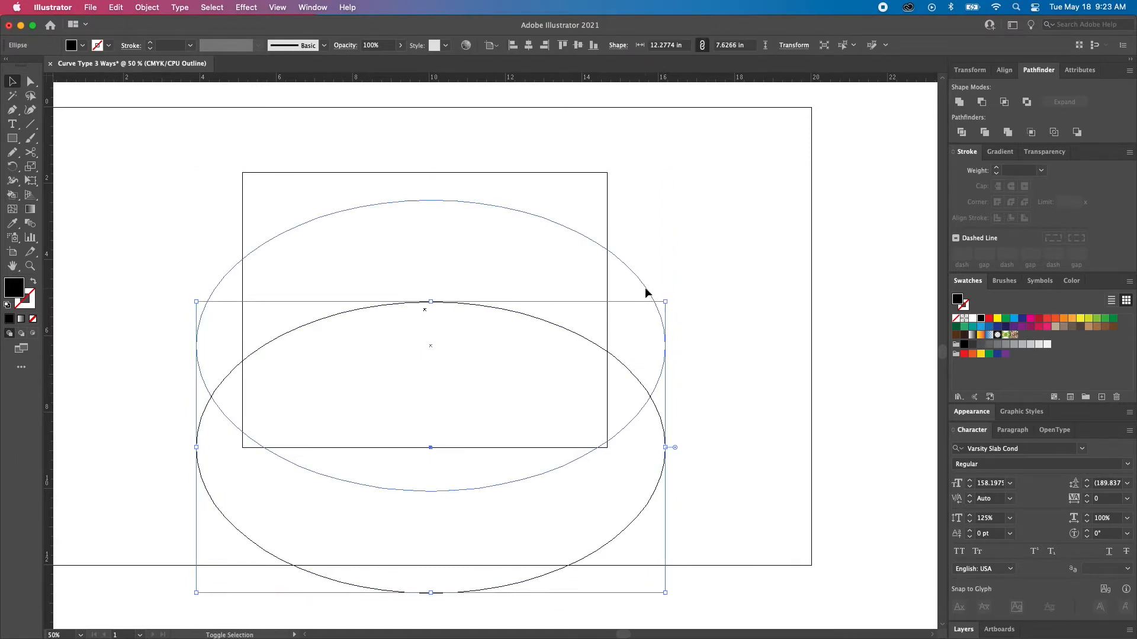
left_click(645, 289, "shift")
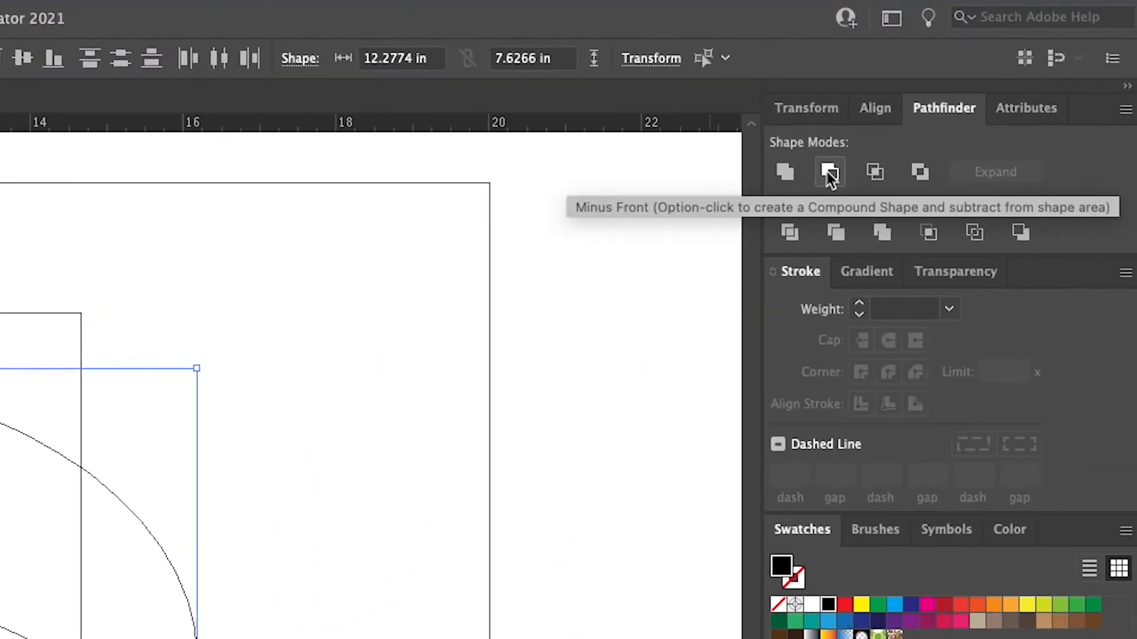
left_click(982, 102)
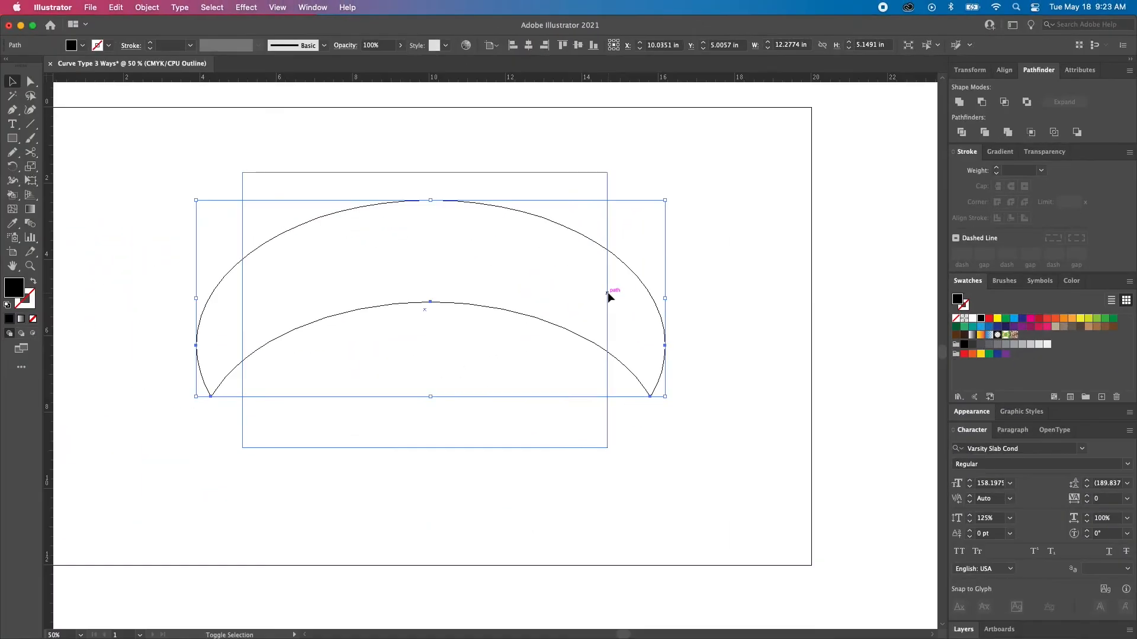
Centre the rectangle and crescent horizontally on each other and combine them with Intersect into an arched shape with straight sides
left_click(608, 294, "shift")
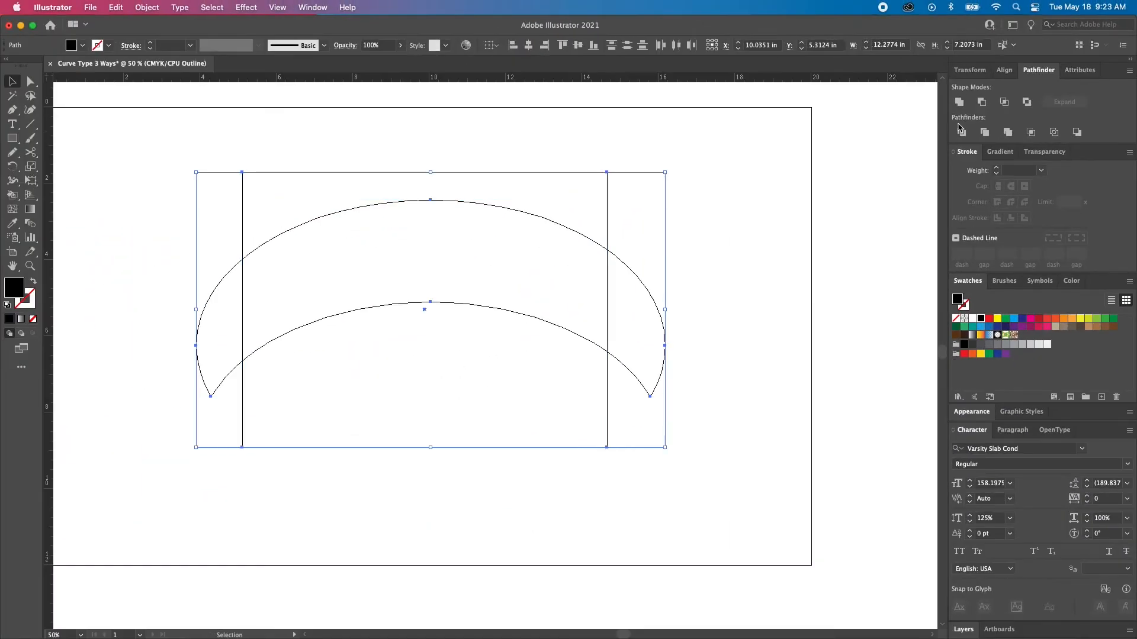
left_click(1007, 71)
left_click(980, 102)
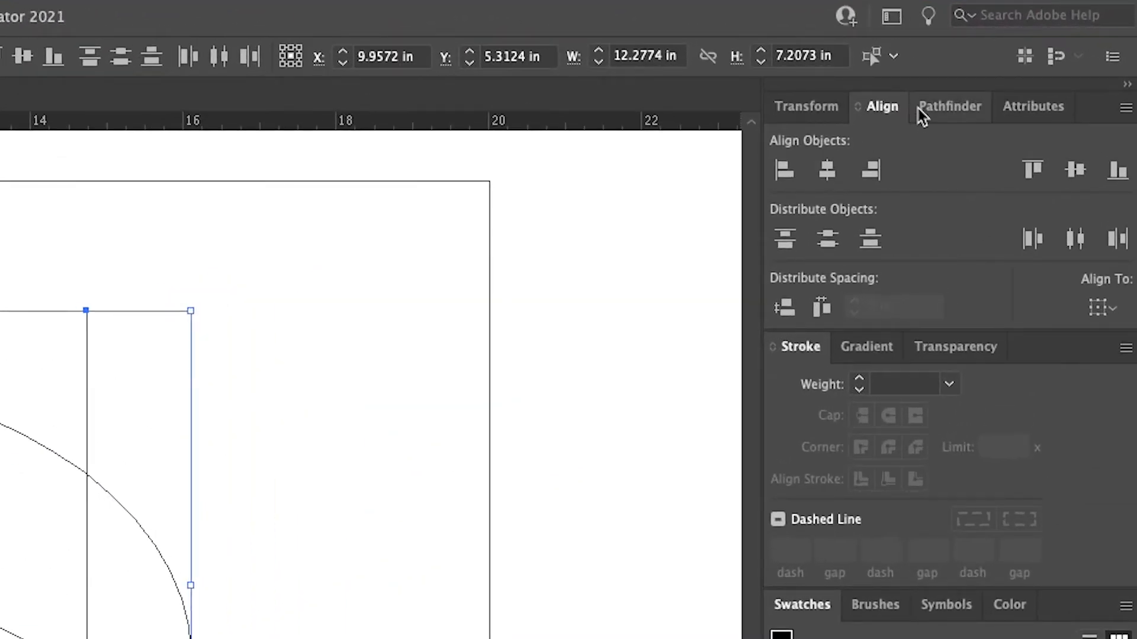
left_click(1027, 73)
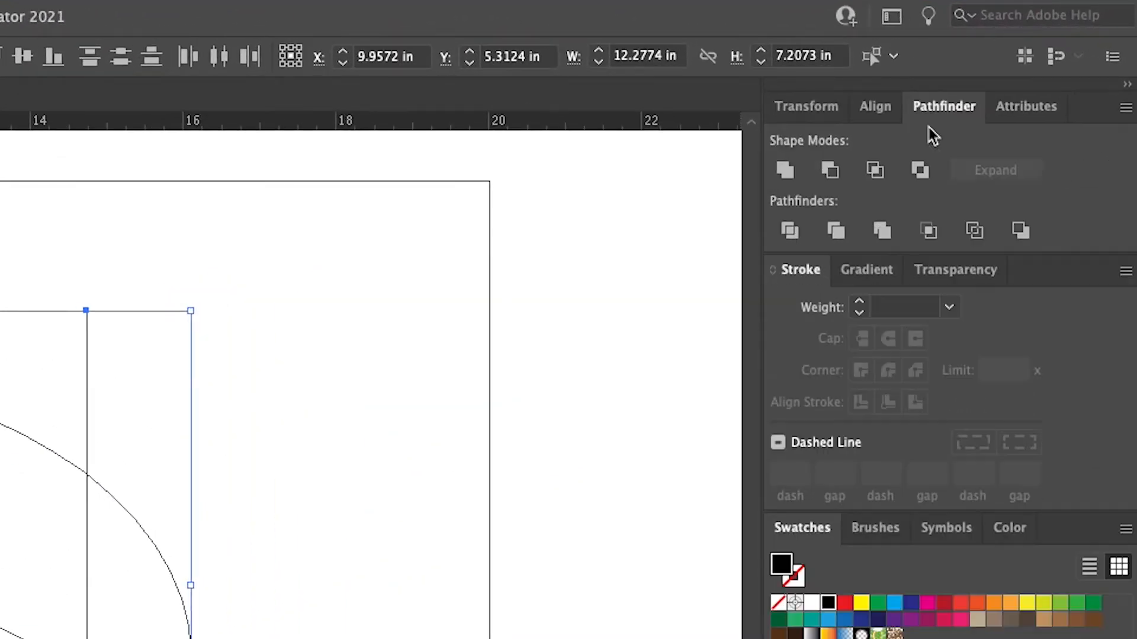
left_click(875, 171)
left_click(505, 322)
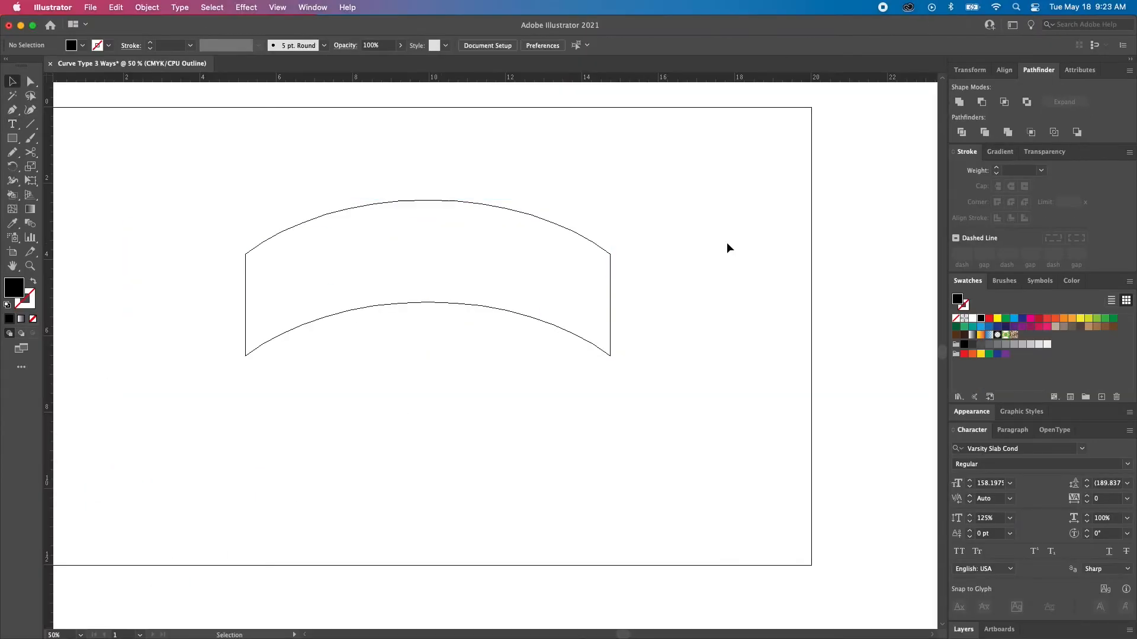
Add the text "EASY DESIGN" below the arched shape and tighten its tracking to -40
key("t")
left_click(434, 400)
type("EASY DESIGN")
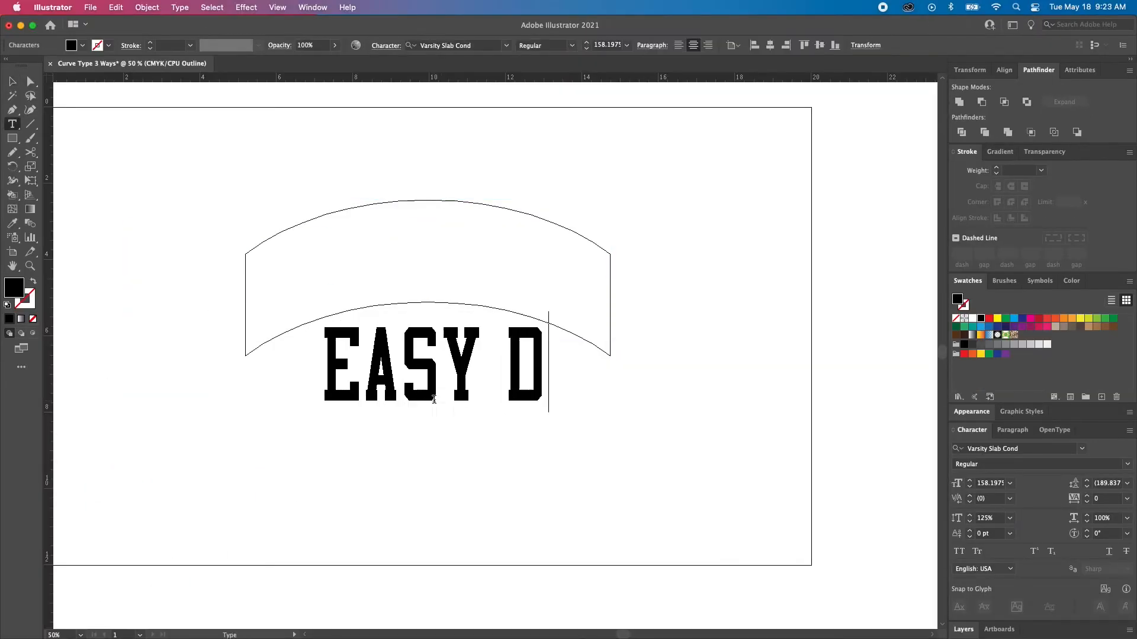
key("Escape")
key("alt+Left")
key("alt+Left")
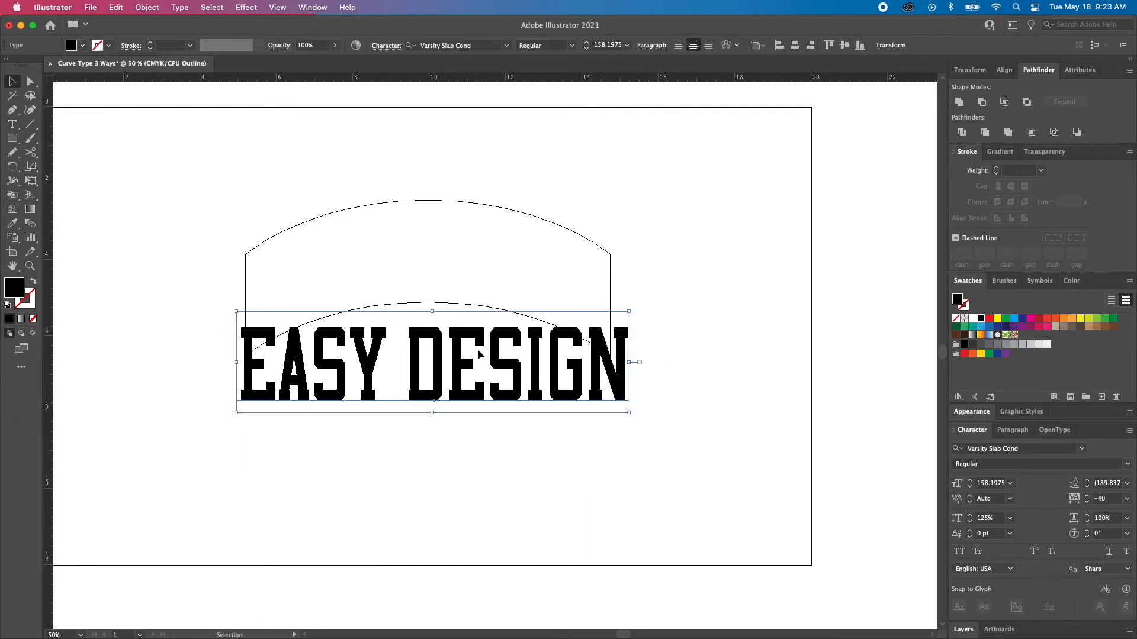
Fit the text to the arched shape's width at about 148.3 pt and bring the arched shape to the front
left_click_drag(517, 361, 515, 273)
left_click(414, 201)
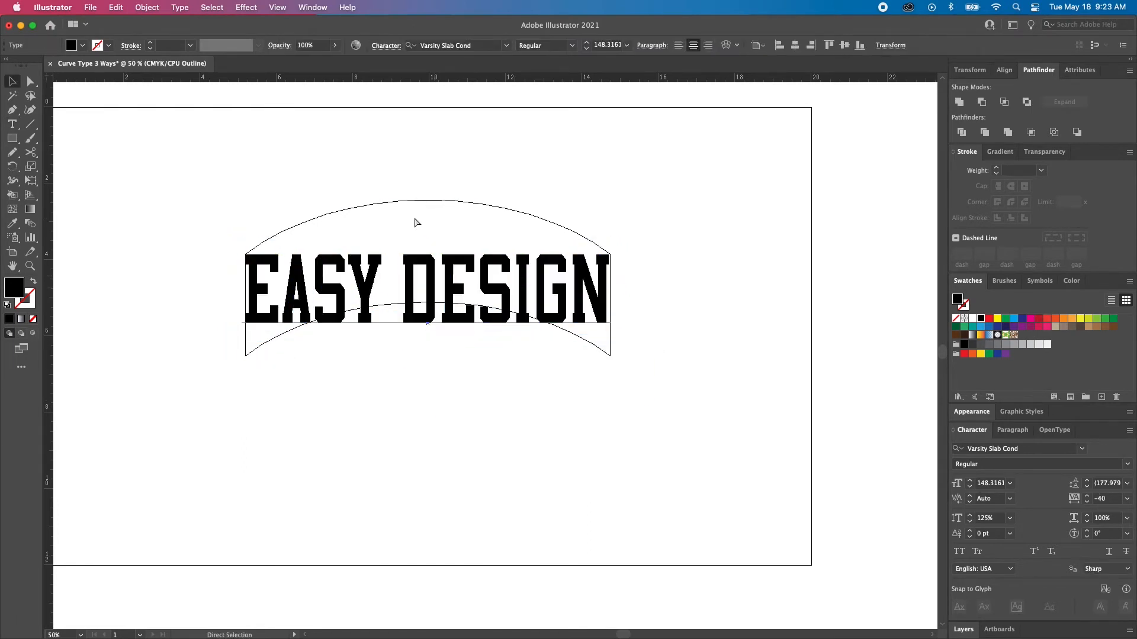
key("super+y")
Distort the text into the arched shape using Envelope Distort with the top object
key("super+a")
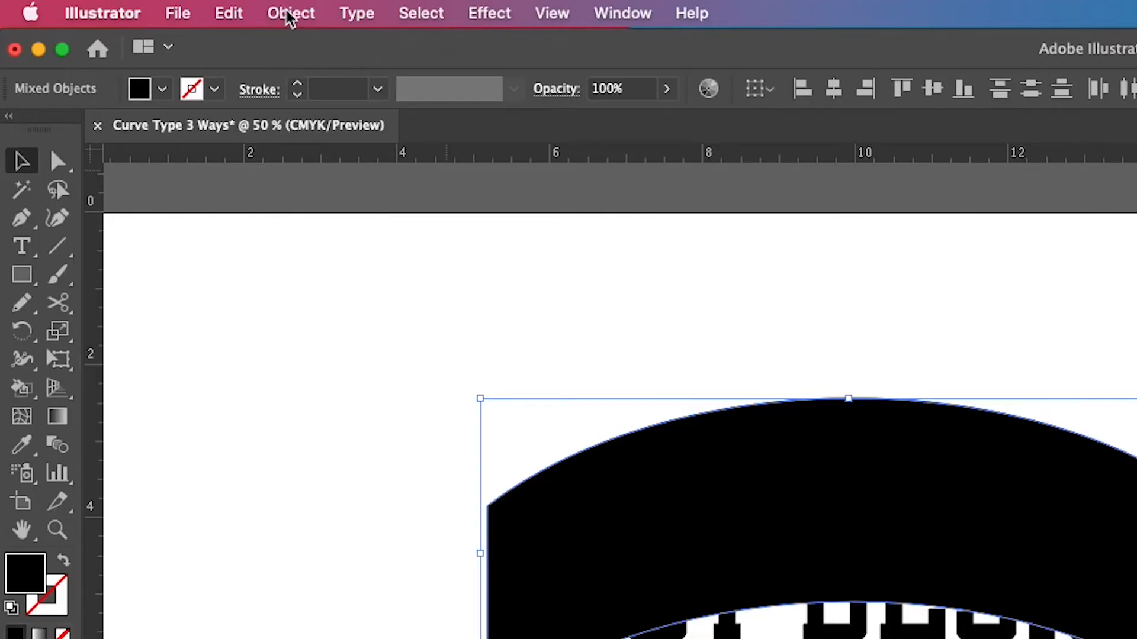
left_click(147, 8)
mouse_move(376, 247)
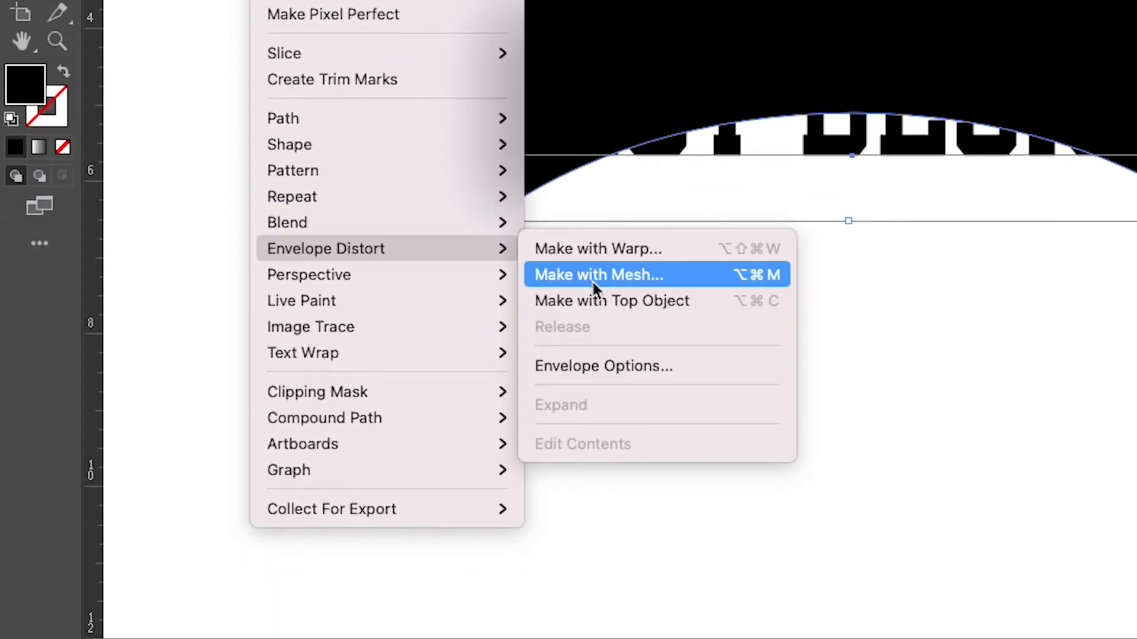
left_click(598, 299)
left_click(1039, 379)
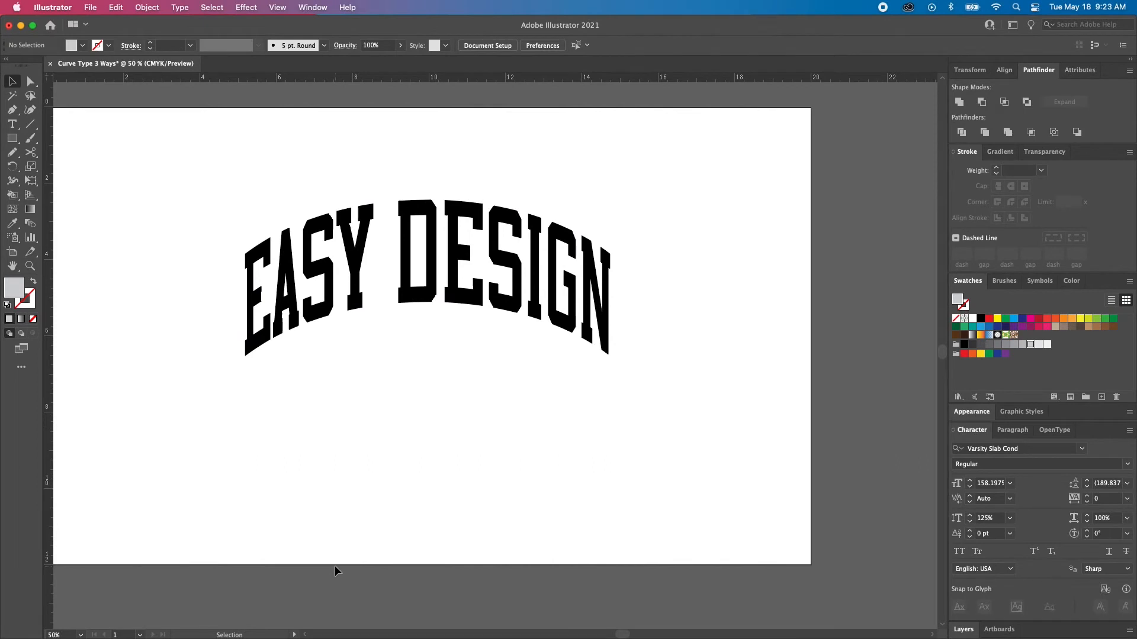
Reshape the text's envelope by raising its lower middle mesh point and levelling the curve handles at both upper corners
key("a")
left_click_drag(438, 304, 430, 258)
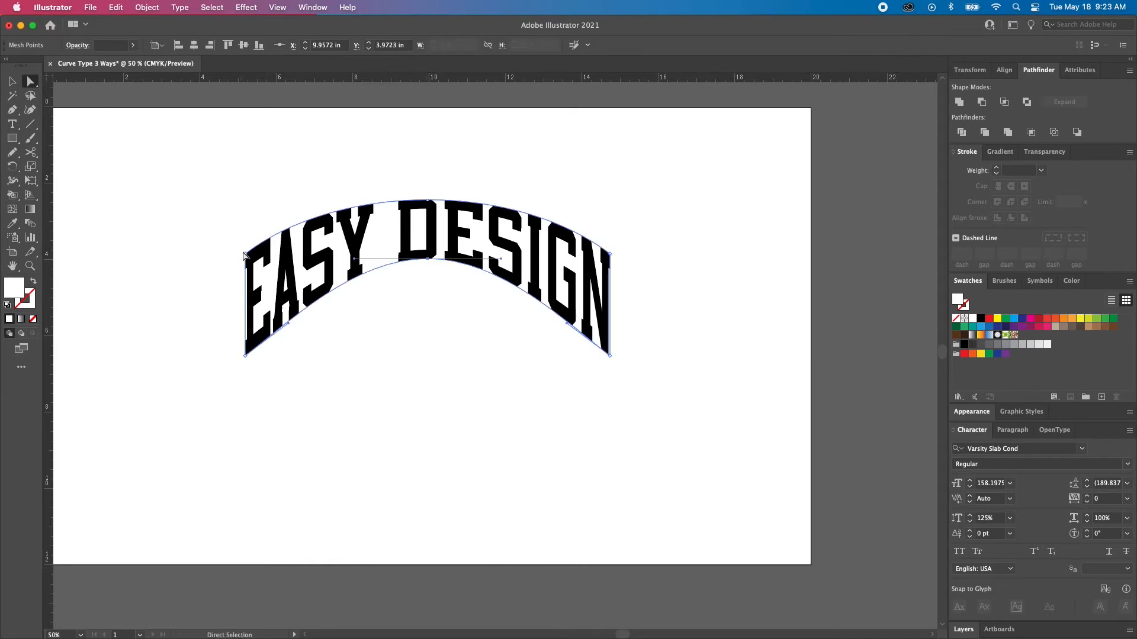
left_click(243, 254)
left_click_drag(289, 223, 287, 254)
left_click(609, 253)
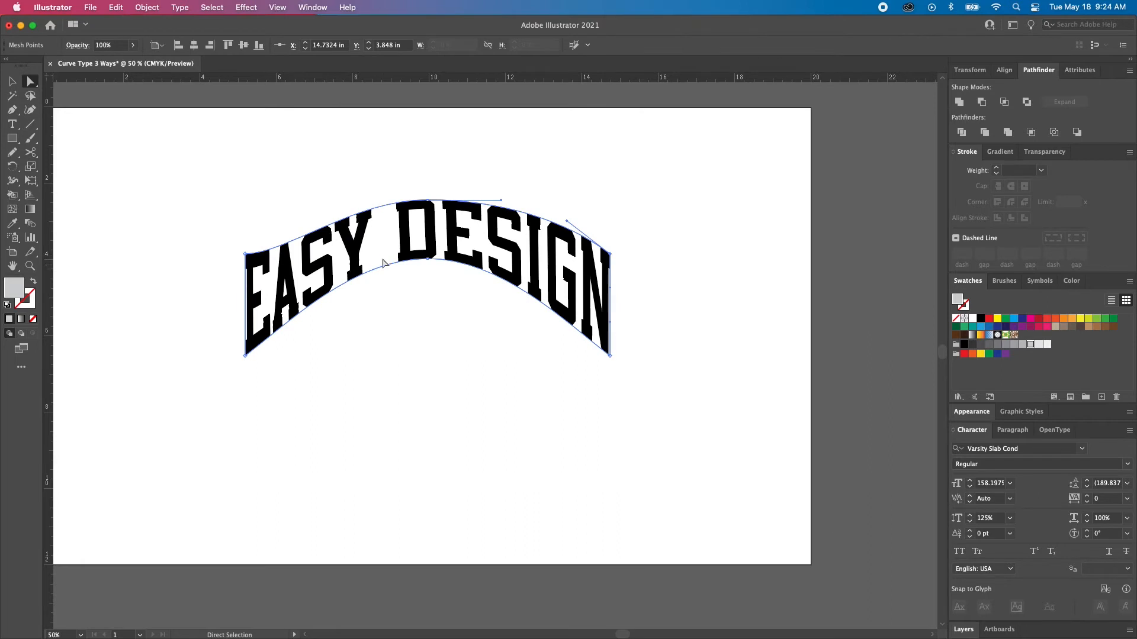
left_click_drag(565, 223, 559, 256)
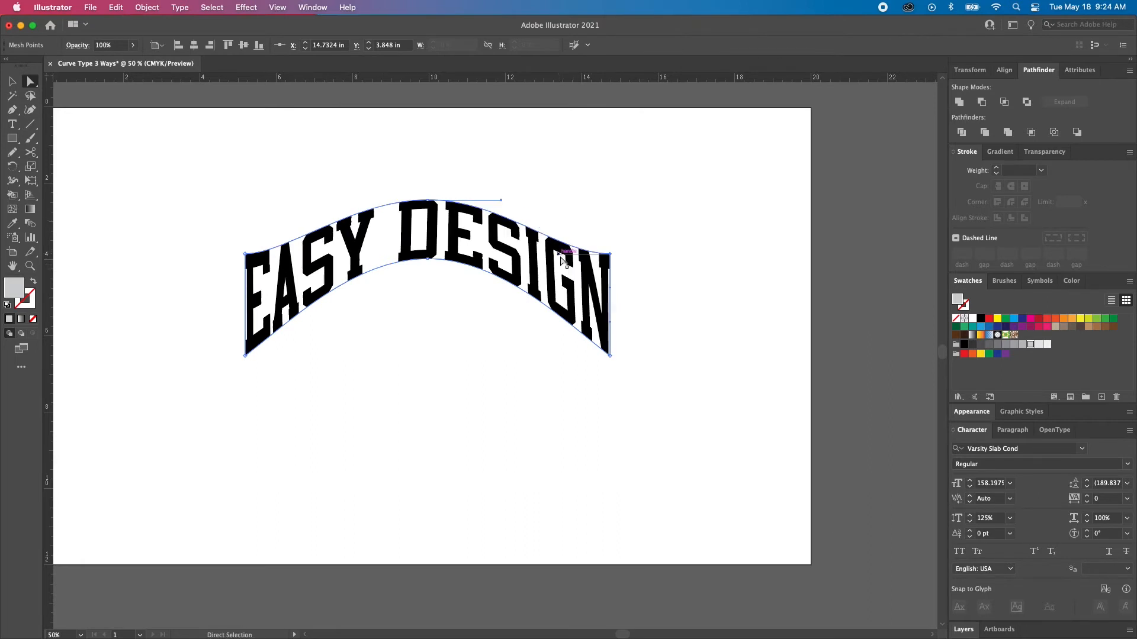
Delete the distorted text and draw a wide ellipse about 13.1 in by 9.2 in on the artboard
key("BackSpace")
key("t")
key("l")
left_click_drag(368, 308, 589, 473)
key("v")
left_click_drag(457, 272, 460, 342)
left_click_drag(592, 379, 665, 379)
Add the text "EASY DESIGN" along the ellipse's outline, starting from its bottom anchor, and deselect it
key("t")
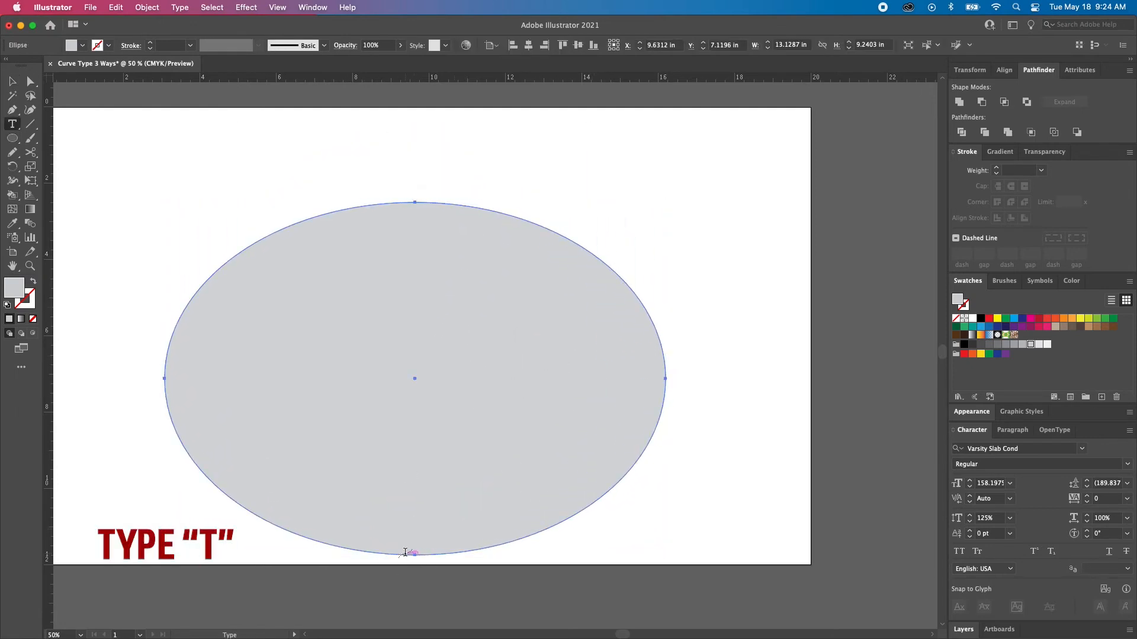
left_click(415, 553, "alt")
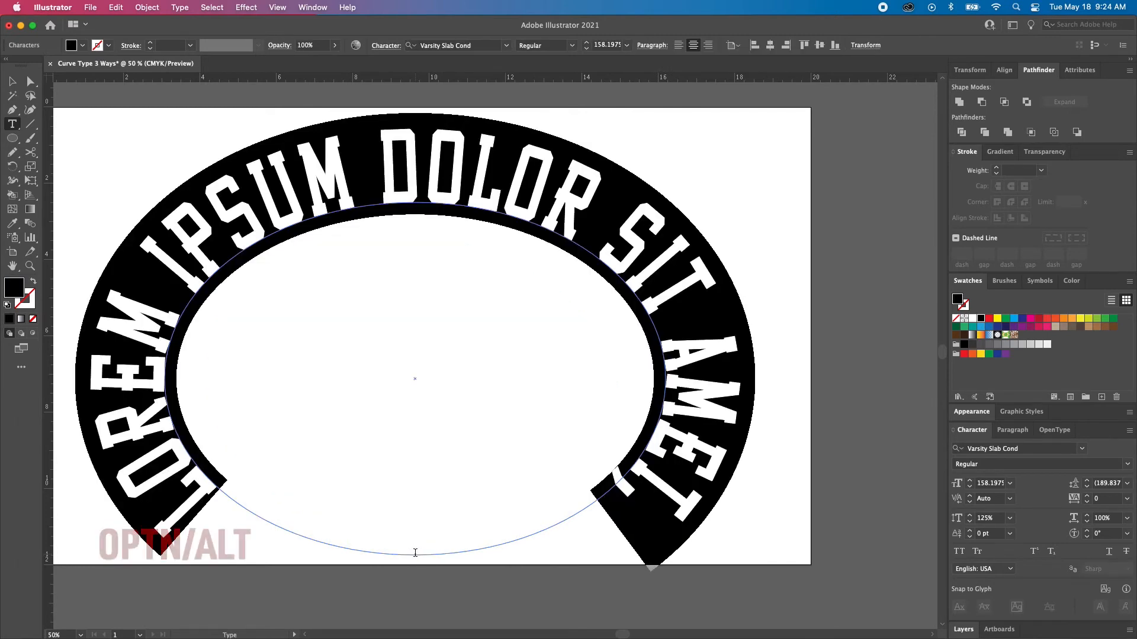
type("EASY DESIGN")
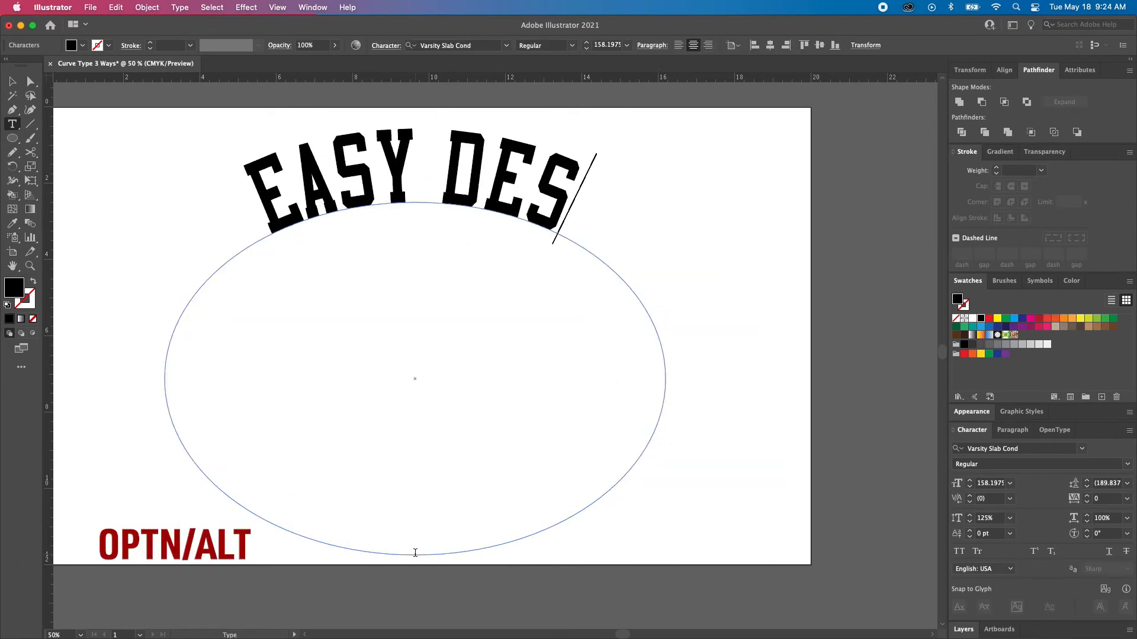
key("Escape")
key("super+shift+a")
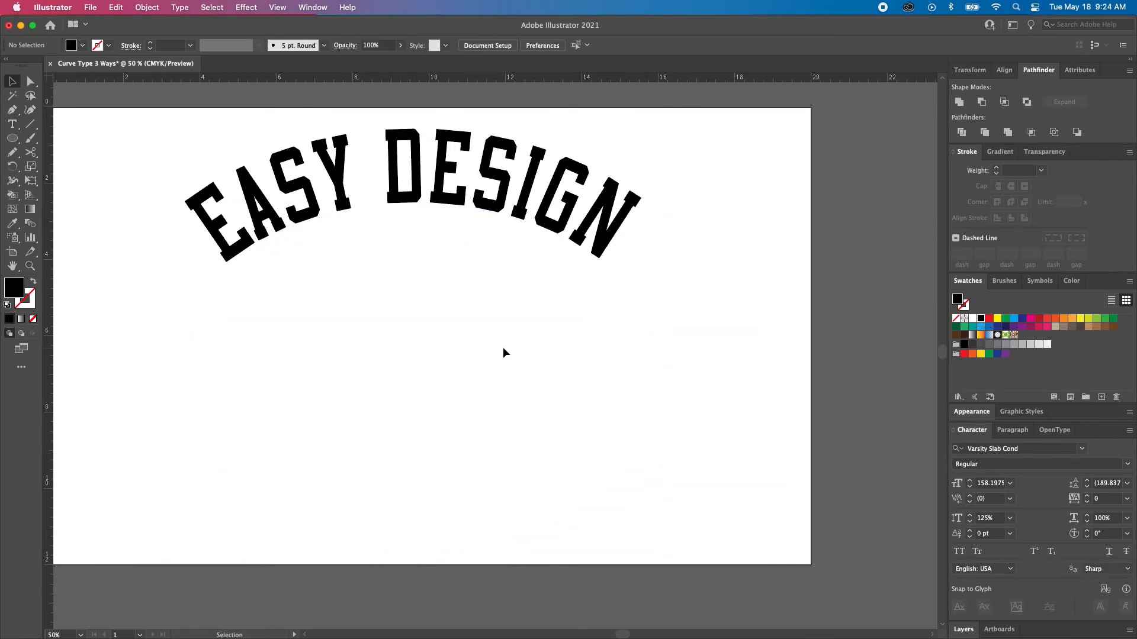
Move the curved text with its ellipse path down and slightly to the right, centring the lettering on the artboard
left_click(566, 182)
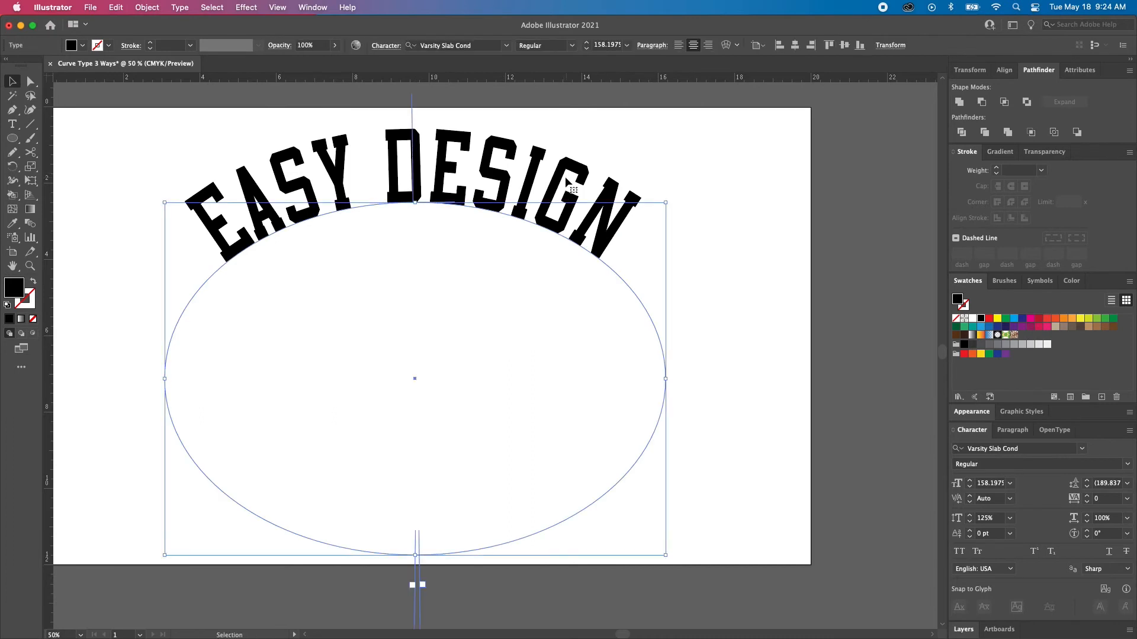
left_click_drag(495, 176, 509, 240)
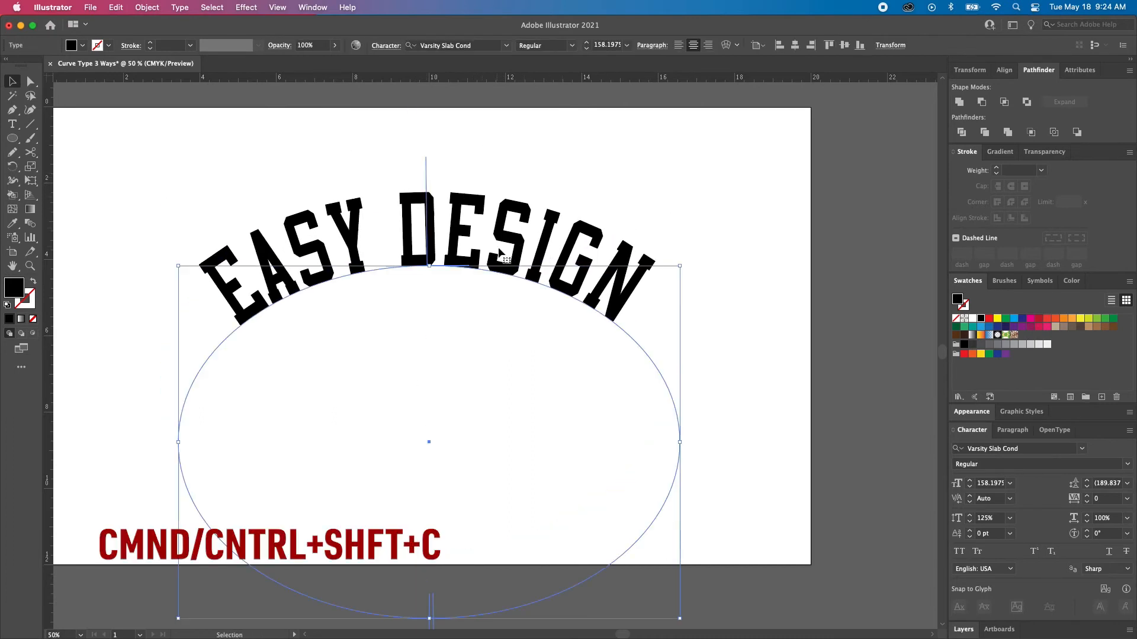
left_click(720, 298)
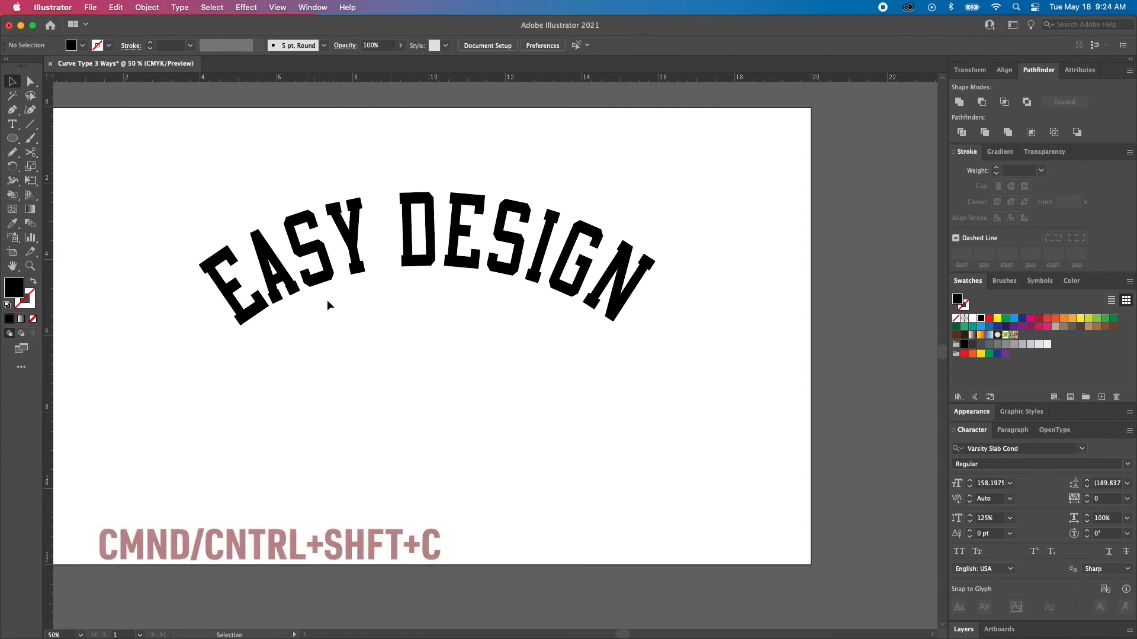